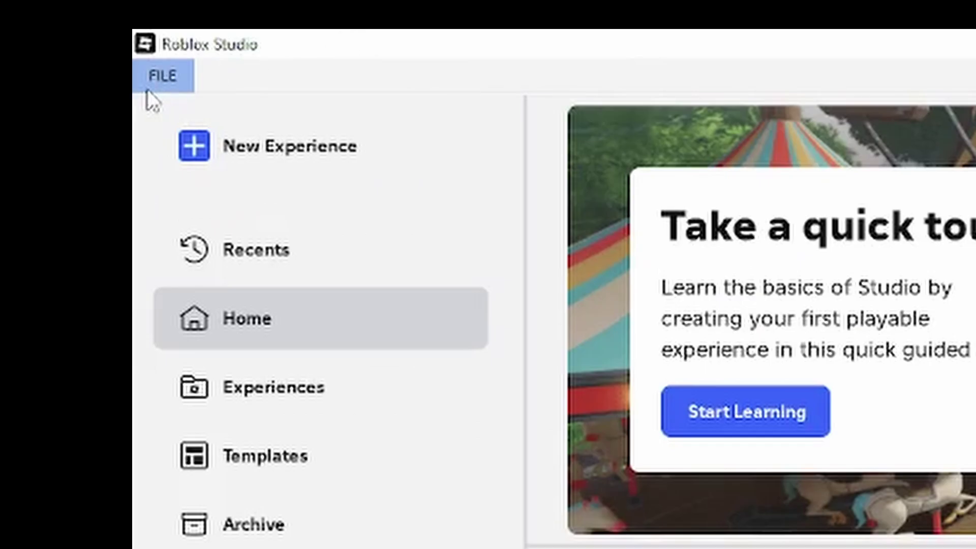
In Studio Settings, switch the Theme to Dark and turn off auto-recovery
{"action": "left_click", "coordinate": [9, 20]}
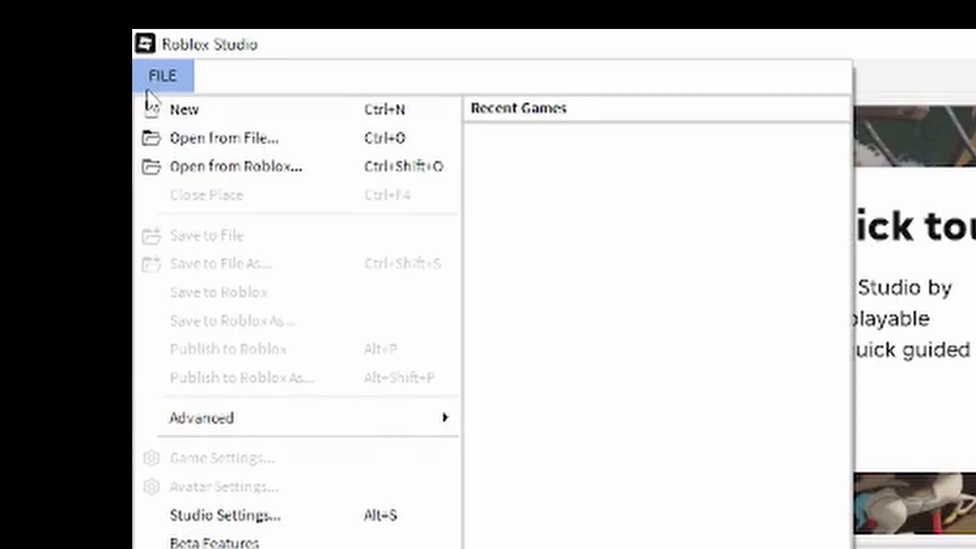
{"action": "left_click", "coordinate": [280, 431]}
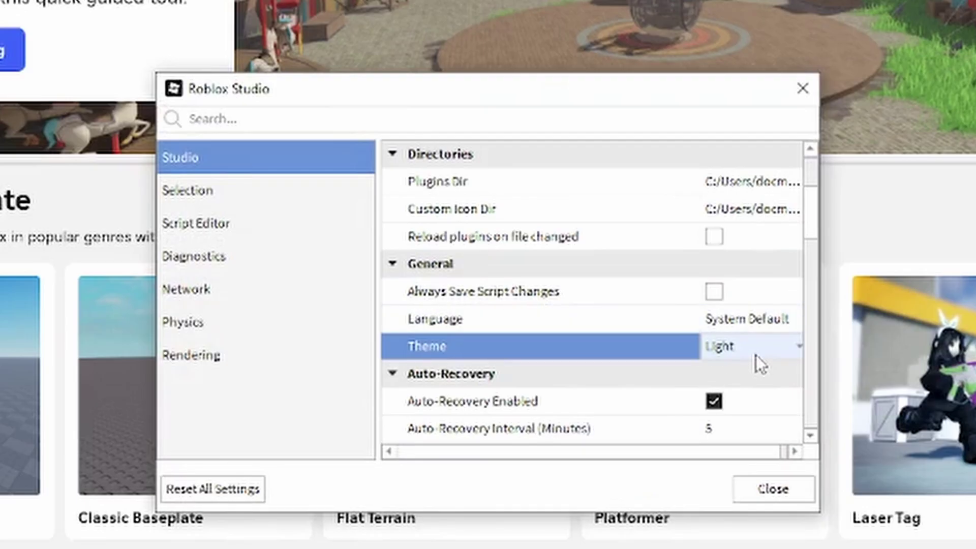
{"action": "left_click", "coordinate": [755, 352]}
{"action": "left_click", "coordinate": [734, 401]}
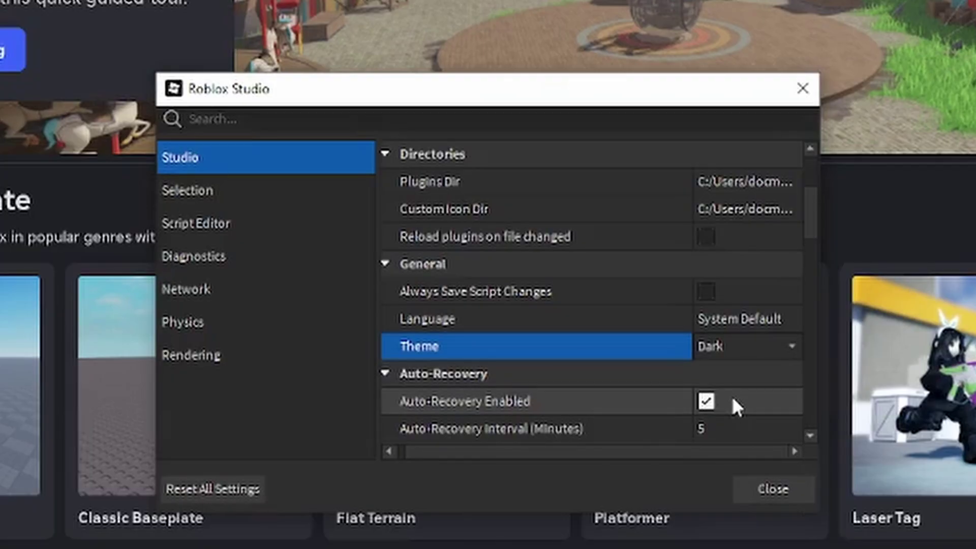
{"action": "scroll", "coordinate": [675, 333], "scroll_direction": "down", "scroll_amount": 1}
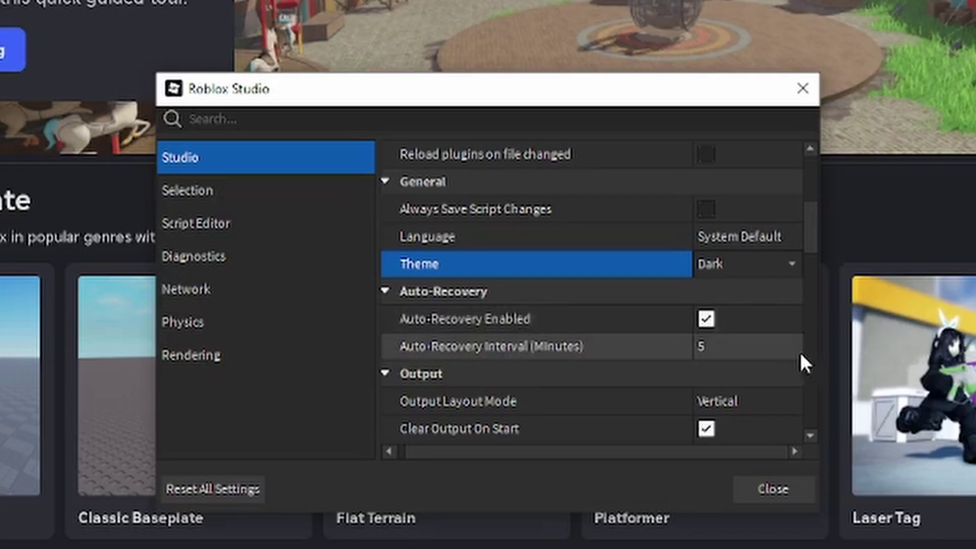
{"action": "left_click", "coordinate": [706, 319]}
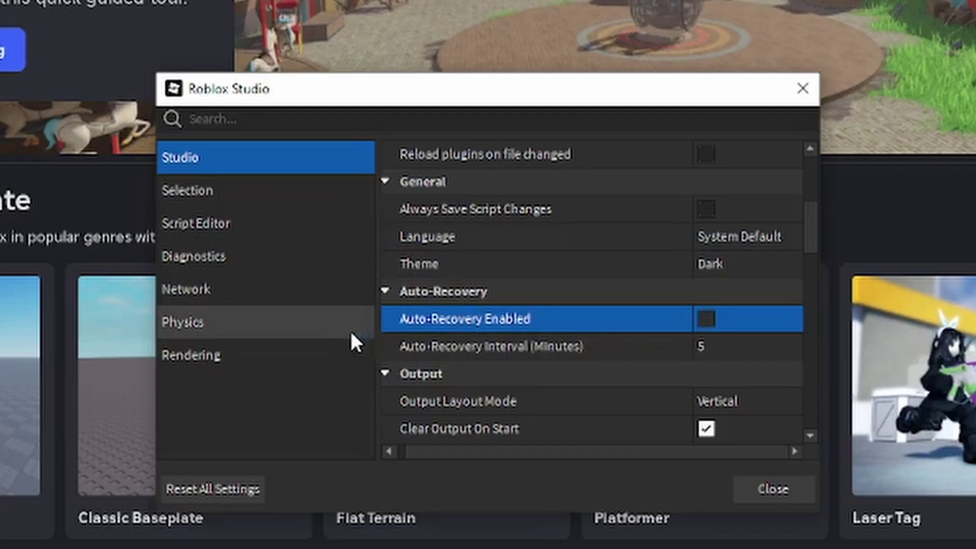
Set the Rendering Editor Quality Level to Level21 and close Studio Settings
{"action": "left_click", "coordinate": [282, 355]}
{"action": "left_click", "coordinate": [697, 185]}
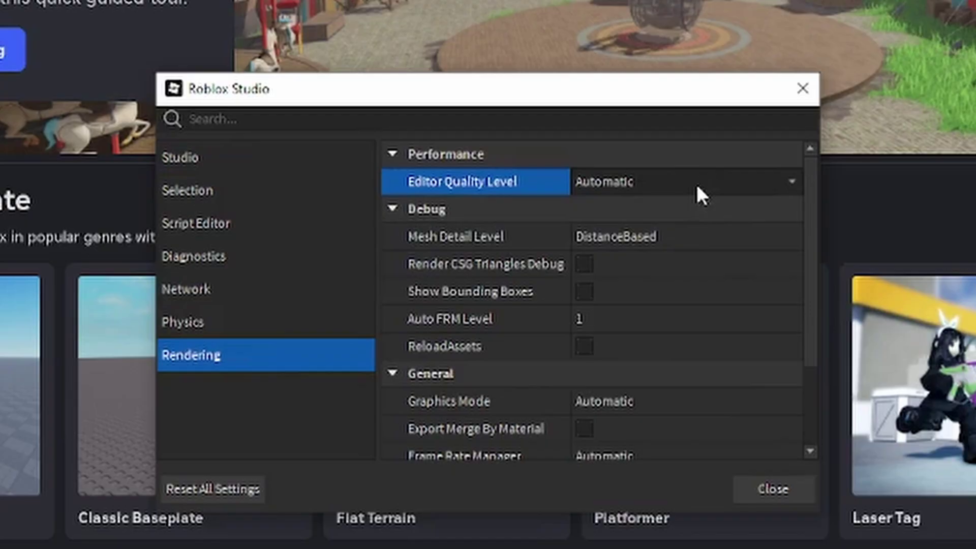
{"action": "left_click", "coordinate": [695, 184]}
{"action": "left_click", "coordinate": [628, 220]}
{"action": "left_click", "coordinate": [681, 181]}
{"action": "scroll", "coordinate": [668, 344], "scroll_direction": "down", "scroll_amount": 4}
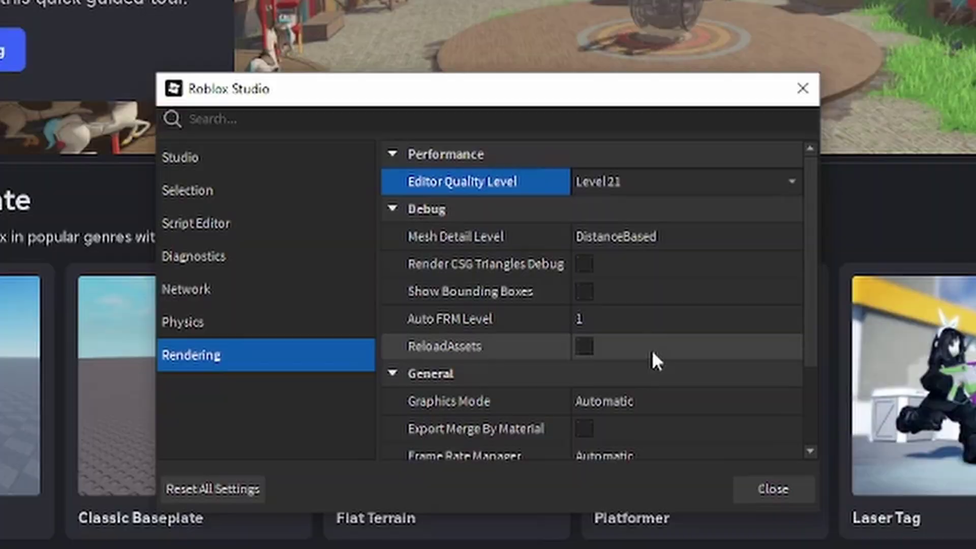
{"action": "scroll", "coordinate": [734, 434], "scroll_direction": "down", "scroll_amount": 2}
{"action": "left_click", "coordinate": [767, 490]}
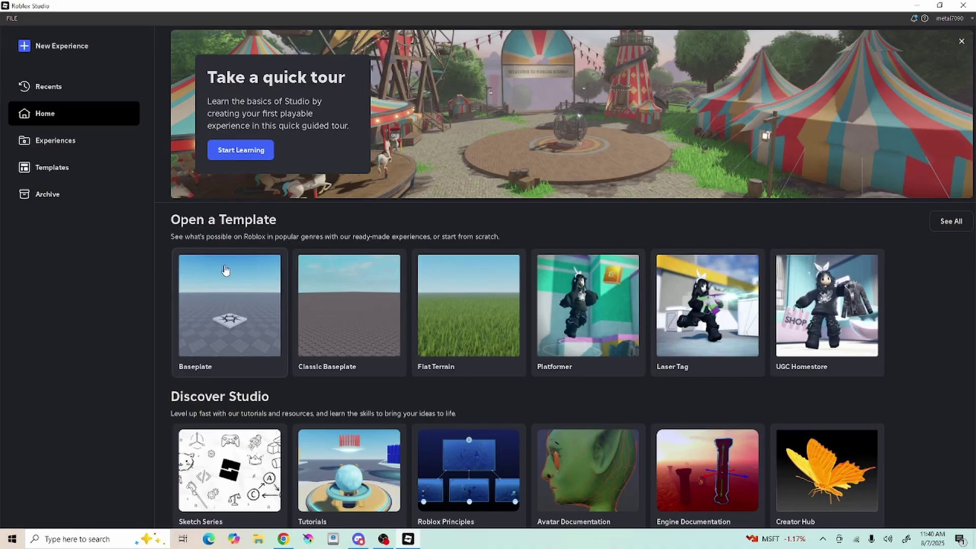
Start a new place from the Baseplate template on the start page
{"action": "left_click", "coordinate": [224, 272]}
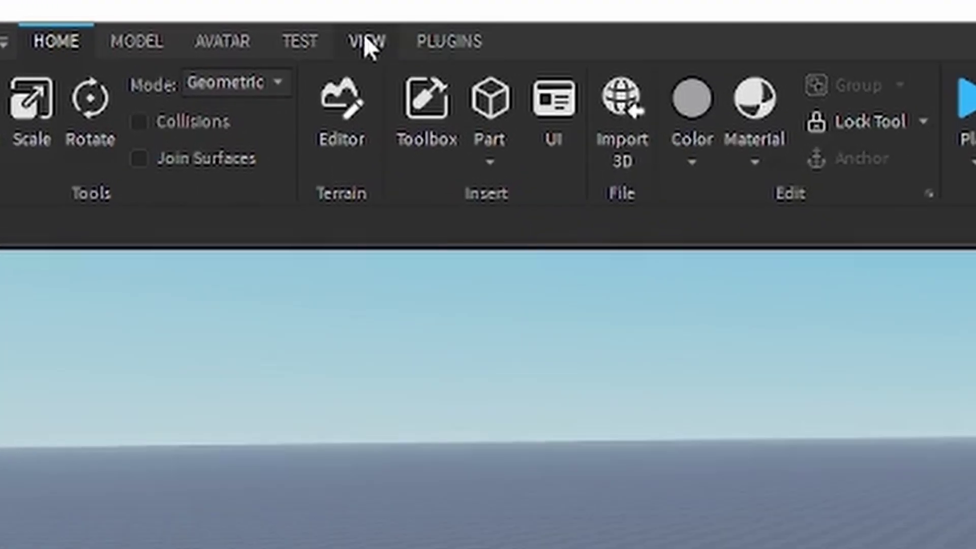
Show the Explorer and Properties panels and rename the part to 'dumbass block'
{"action": "left_click", "coordinate": [233, 18]}
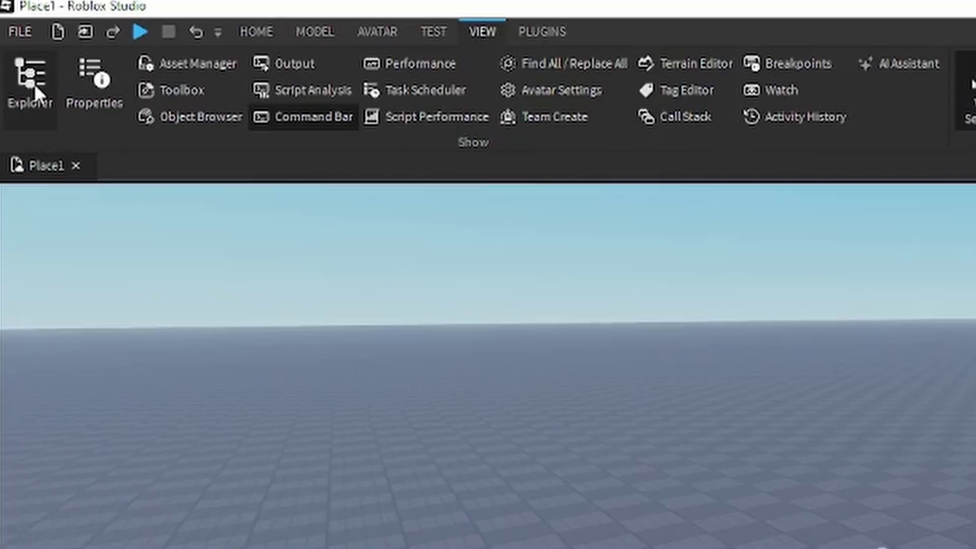
{"action": "left_click", "coordinate": [41, 107]}
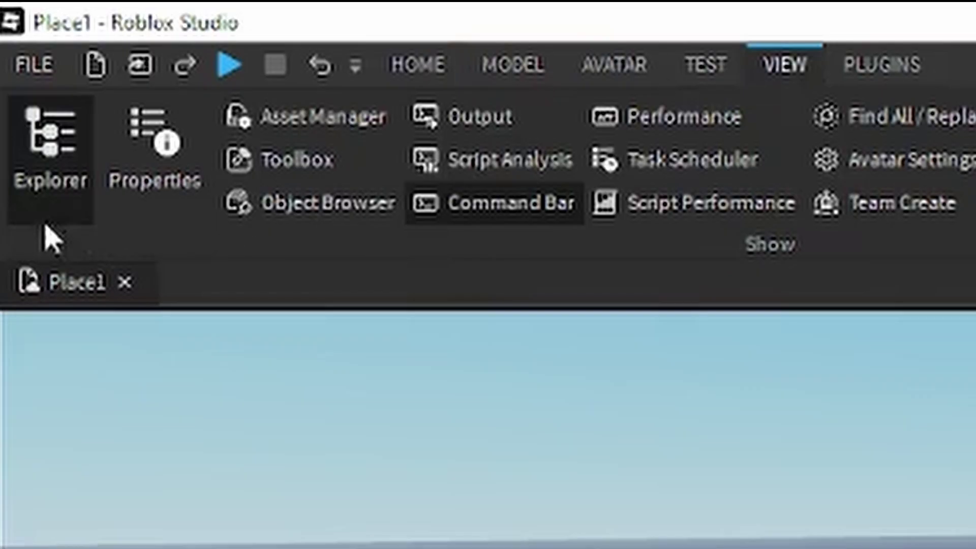
{"action": "left_click", "coordinate": [155, 183]}
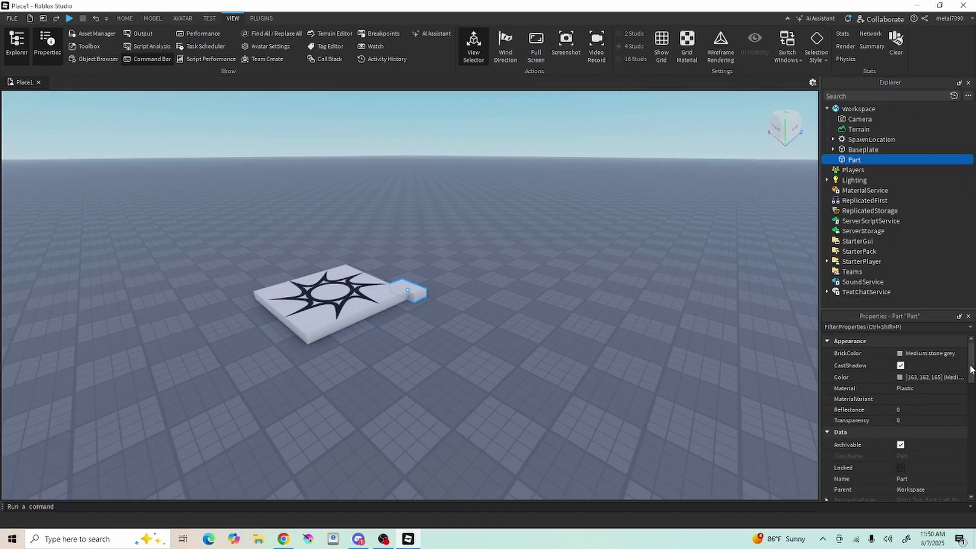
{"action": "scroll", "coordinate": [929, 491], "scroll_direction": "down", "scroll_amount": 1}
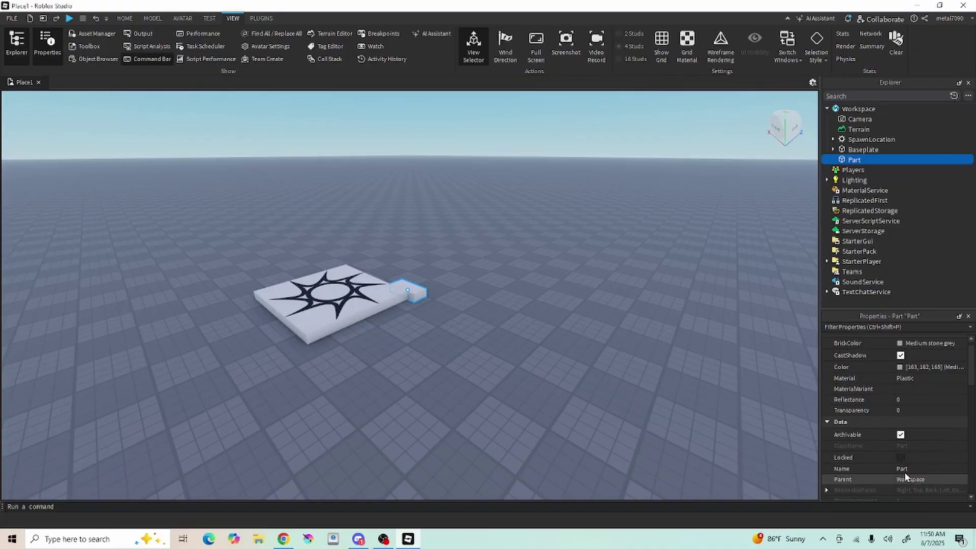
{"action": "type", "text": "dumba"}
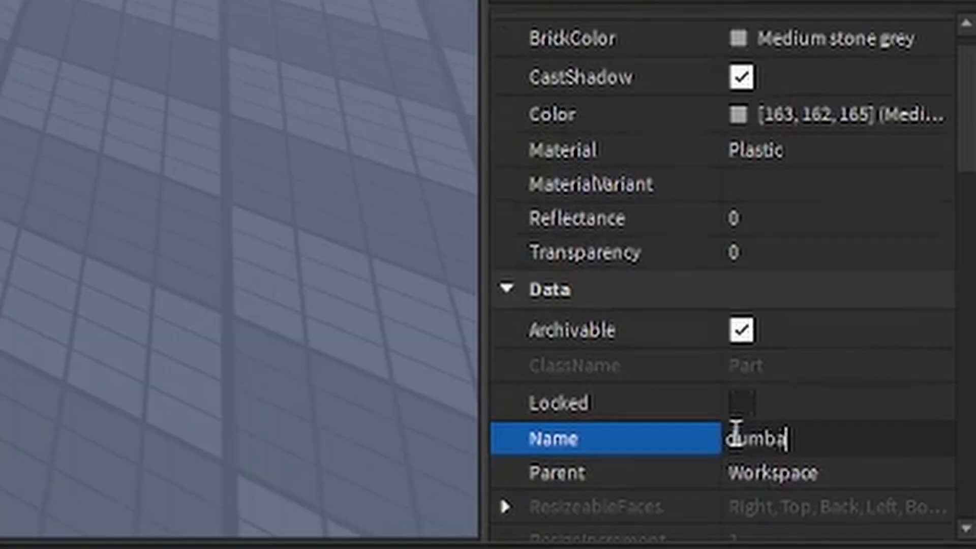
{"action": "type", "text": "ss block"}
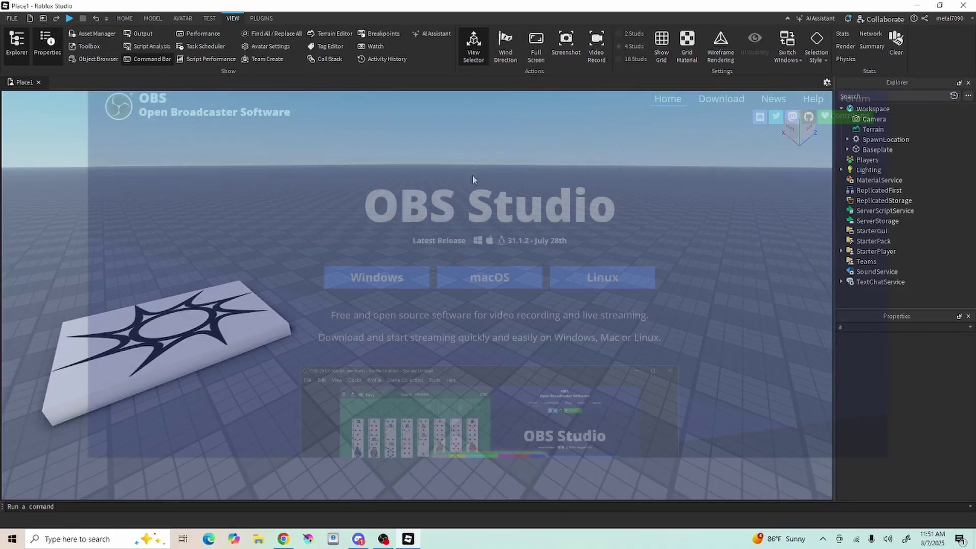
Use the view cube to turn the camera to a level Front view of the baseplate
{"action": "left_click", "coordinate": [795, 137]}
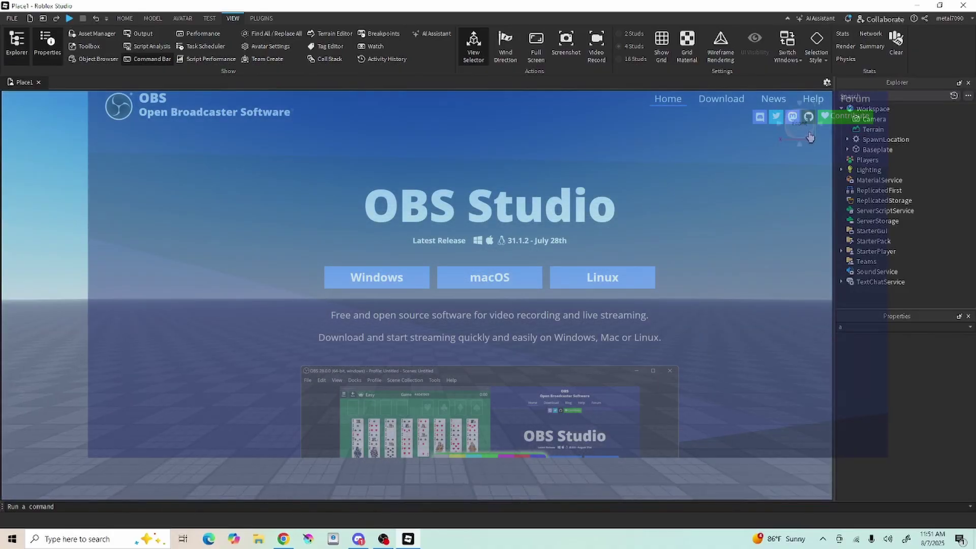
{"action": "left_click", "coordinate": [780, 128]}
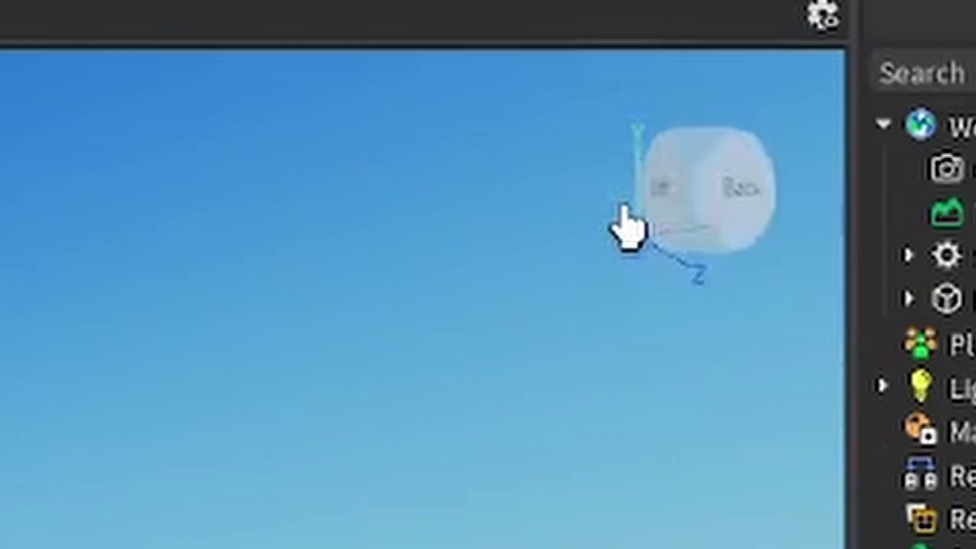
{"action": "left_click", "coordinate": [626, 224]}
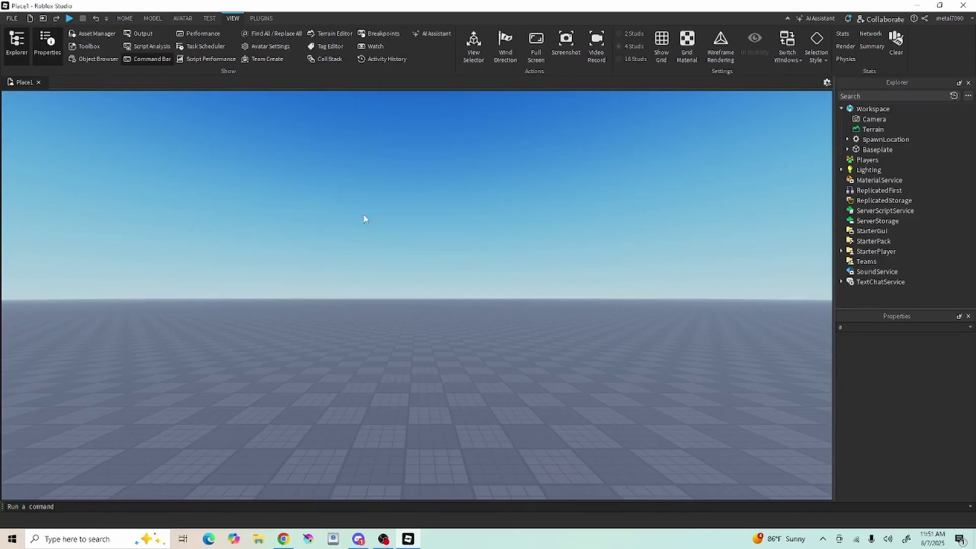
Close the Explorer and Properties panels, leaving the tool ribbon visible
{"action": "left_click", "coordinate": [968, 83]}
{"action": "left_click", "coordinate": [968, 82]}
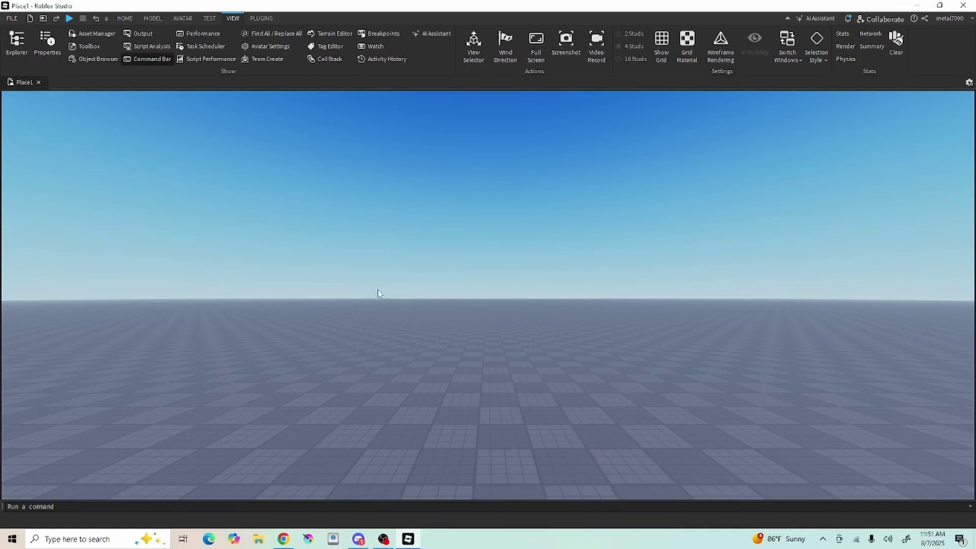
{"action": "double_click", "coordinate": [232, 19]}
{"action": "double_click", "coordinate": [232, 19]}
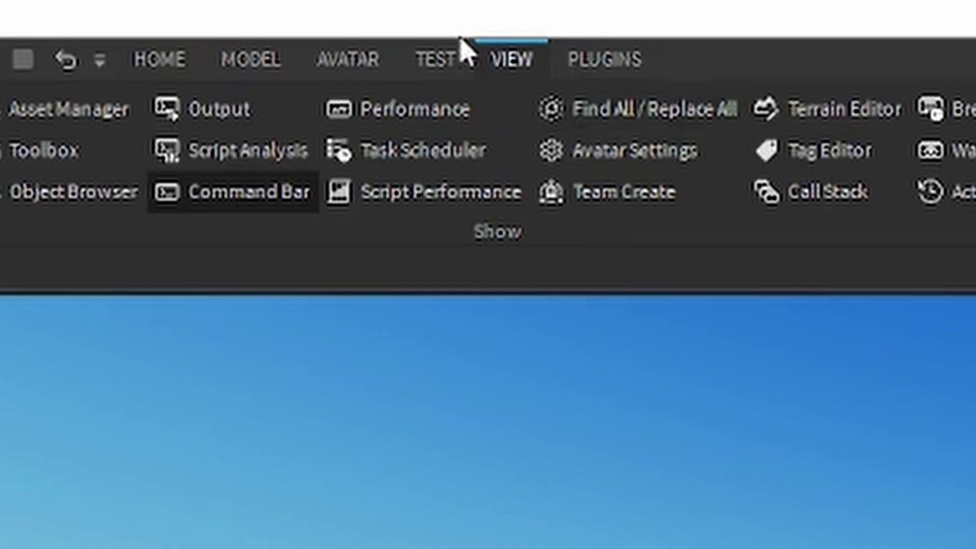
Emulate the place on an iPhone 7 via the TEST tab and list other devices
{"action": "left_click", "coordinate": [458, 59]}
{"action": "left_click", "coordinate": [704, 207]}
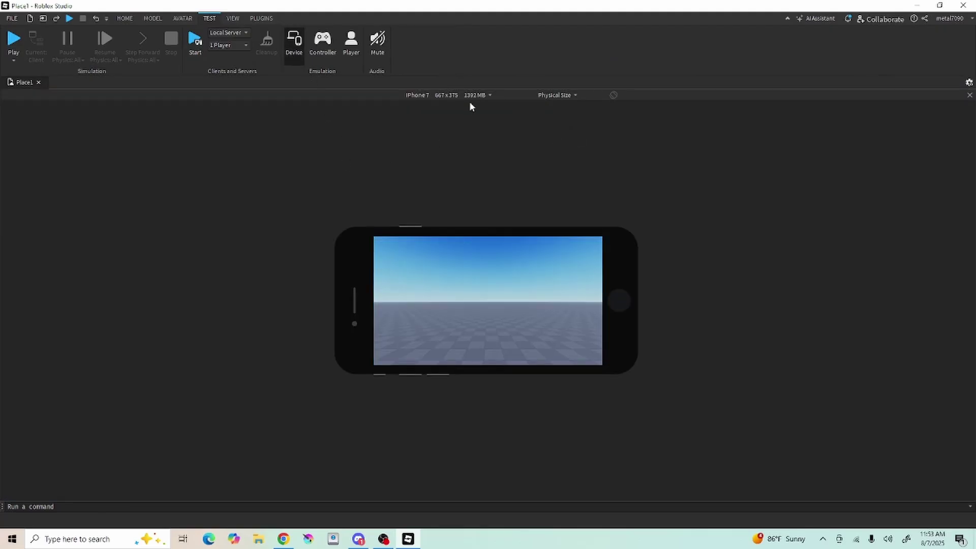
{"action": "left_click", "coordinate": [470, 97]}
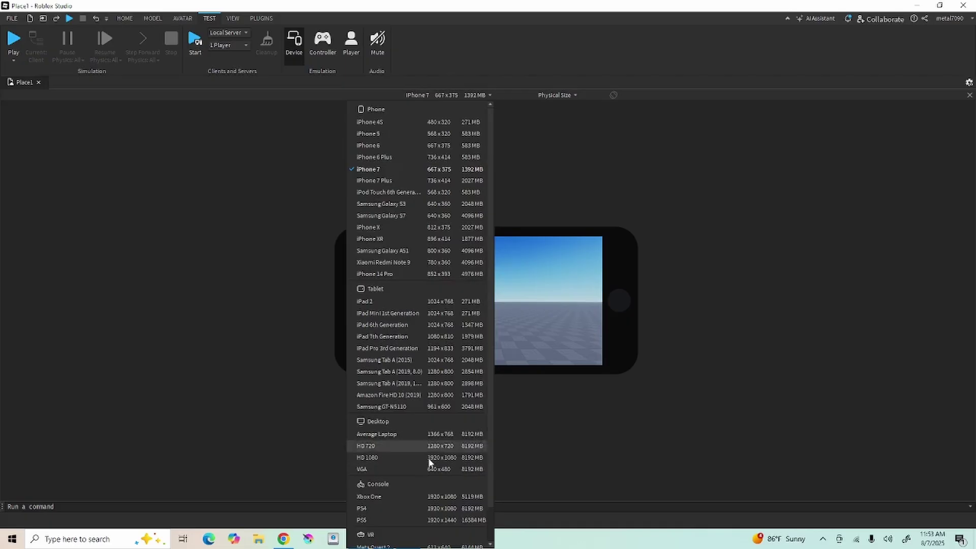
{"action": "scroll", "coordinate": [423, 493], "scroll_direction": "down", "scroll_amount": 2}
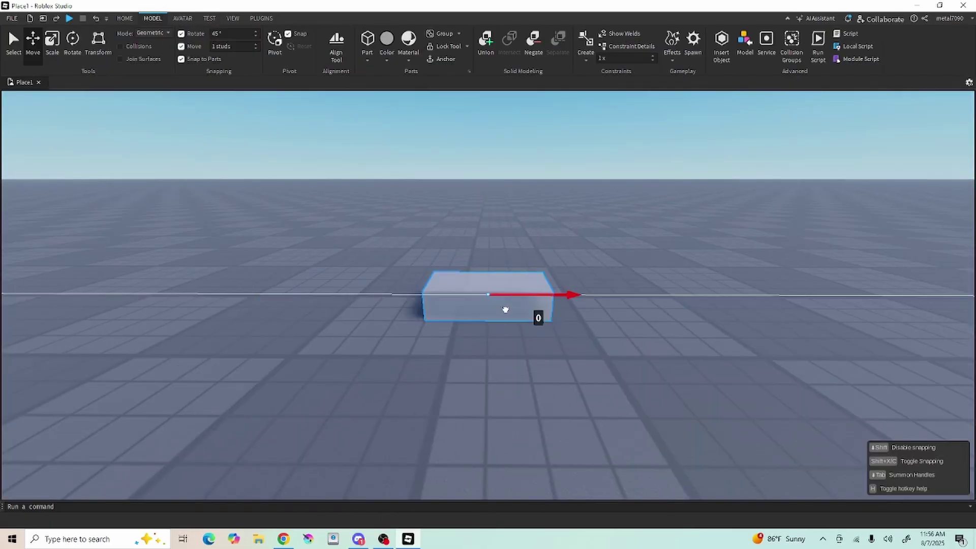
Rotate the block 45 degrees and turn off Move and Rotate snapping
{"action": "key", "text": "ctrl+4"}
{"action": "left_click_drag", "start_coordinate": [518, 264], "coordinate": [549, 266]}
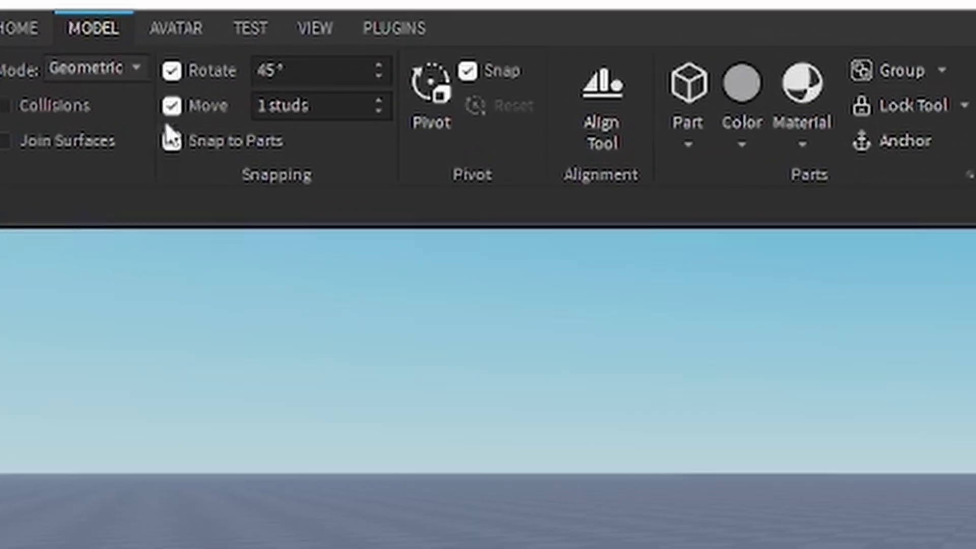
{"action": "left_click", "coordinate": [180, 46]}
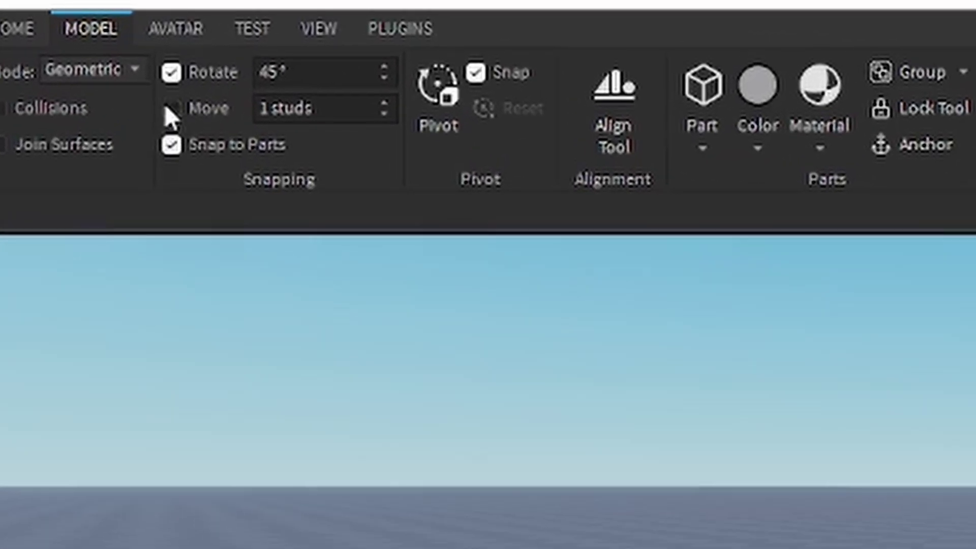
{"action": "left_click", "coordinate": [171, 72]}
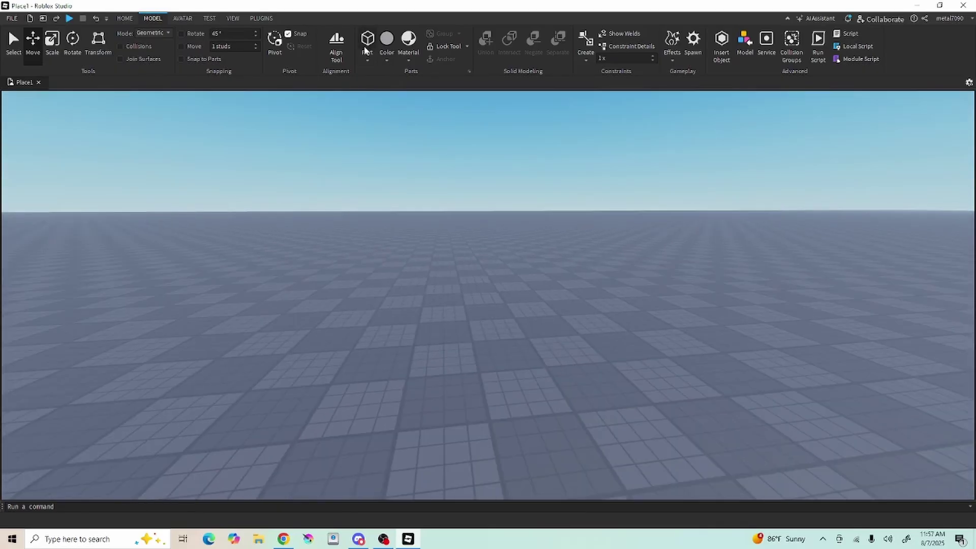
Insert a block and a cylinder part, duplicate the block, and position the parts together
{"action": "left_click", "coordinate": [364, 46]}
{"action": "left_click", "coordinate": [366, 61]}
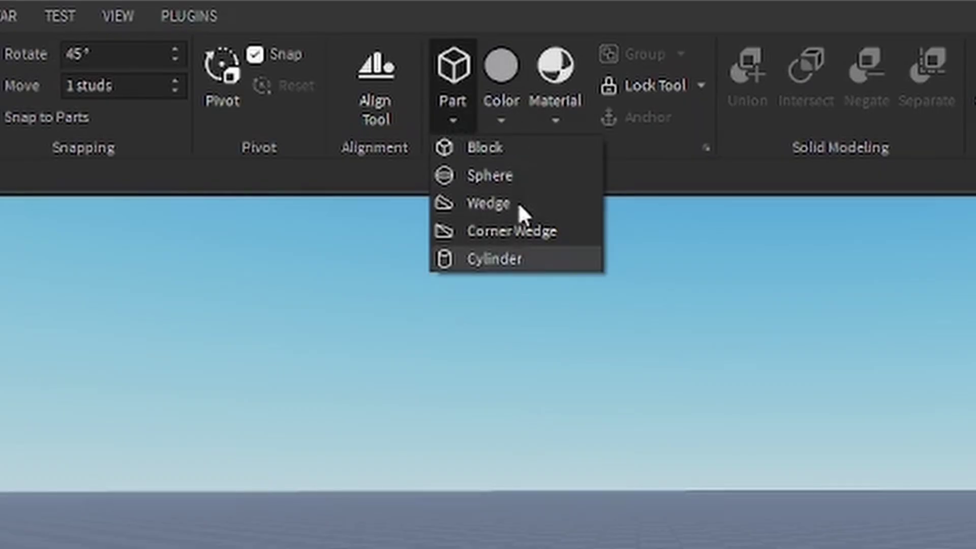
{"action": "left_click", "coordinate": [492, 261]}
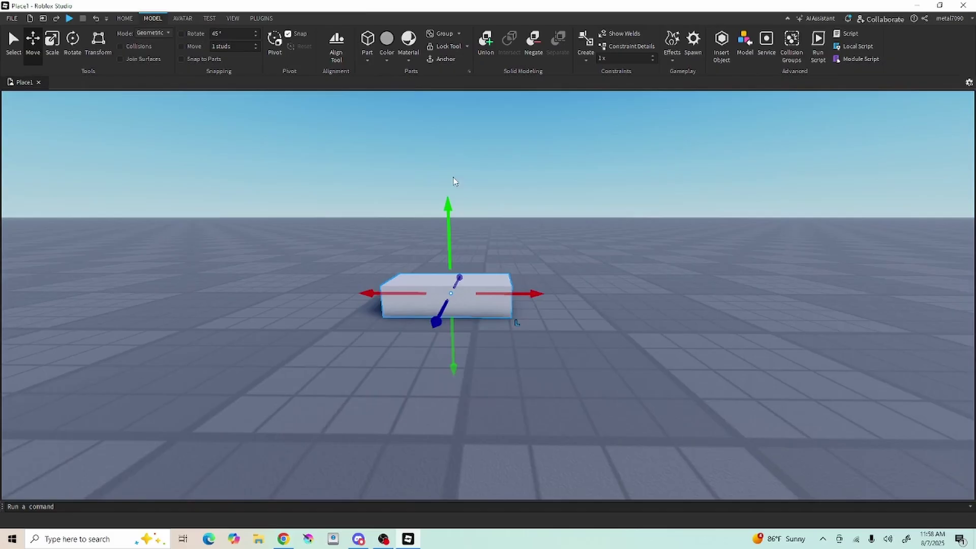
{"action": "key", "text": "ctrl+d"}
{"action": "left_click_drag", "start_coordinate": [621, 272], "coordinate": [617, 285]}
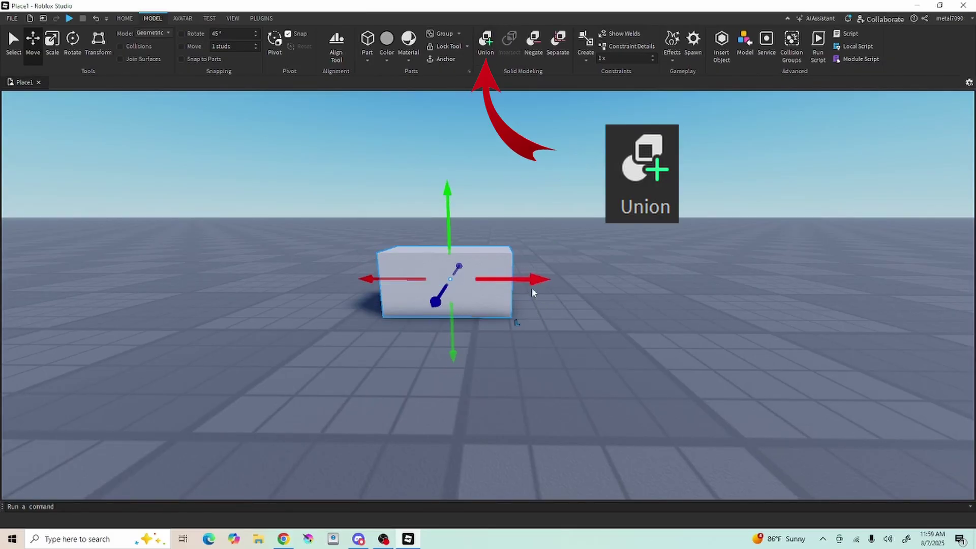
{"action": "left_click_drag", "start_coordinate": [532, 292], "coordinate": [640, 290]}
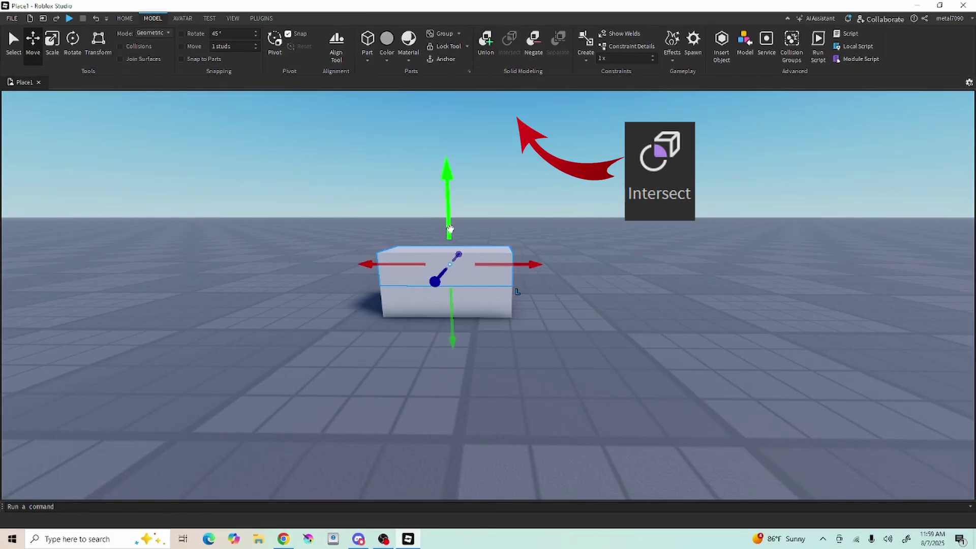
{"action": "left_click_drag", "start_coordinate": [447, 228], "coordinate": [493, 312]}
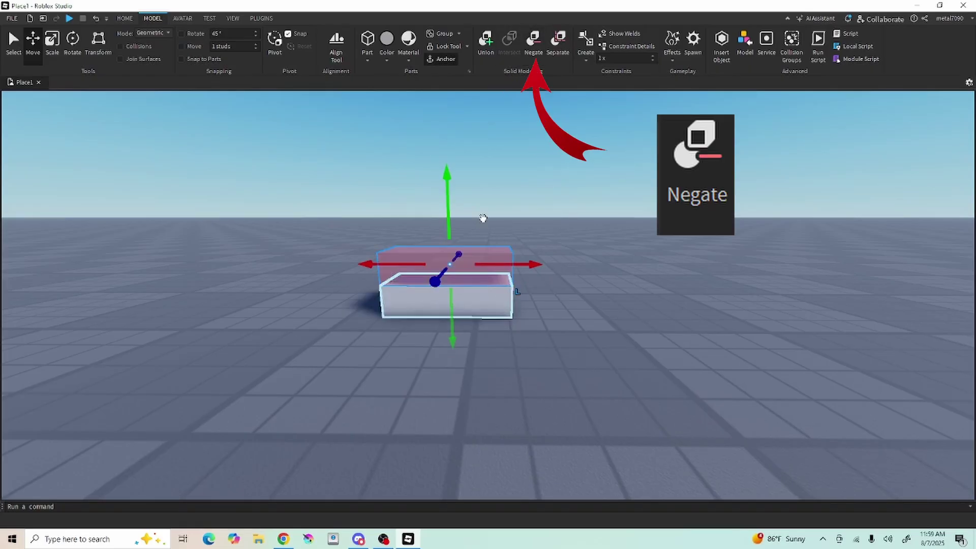
Sink the pink negative part into the block, union them, then separate the union
{"action": "left_click_drag", "start_coordinate": [448, 208], "coordinate": [450, 220]}
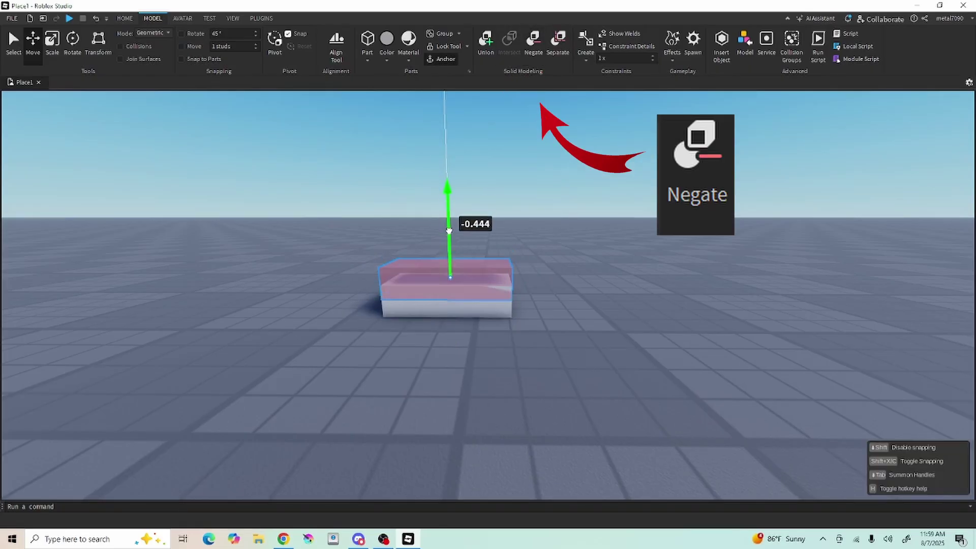
{"action": "right_click", "coordinate": [570, 128]}
{"action": "left_click", "coordinate": [591, 256]}
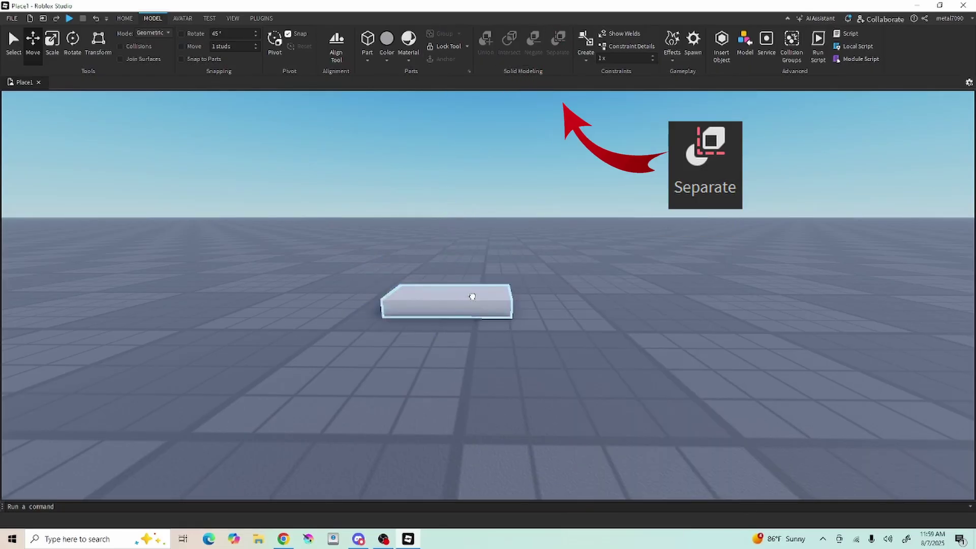
{"action": "left_click", "coordinate": [557, 41]}
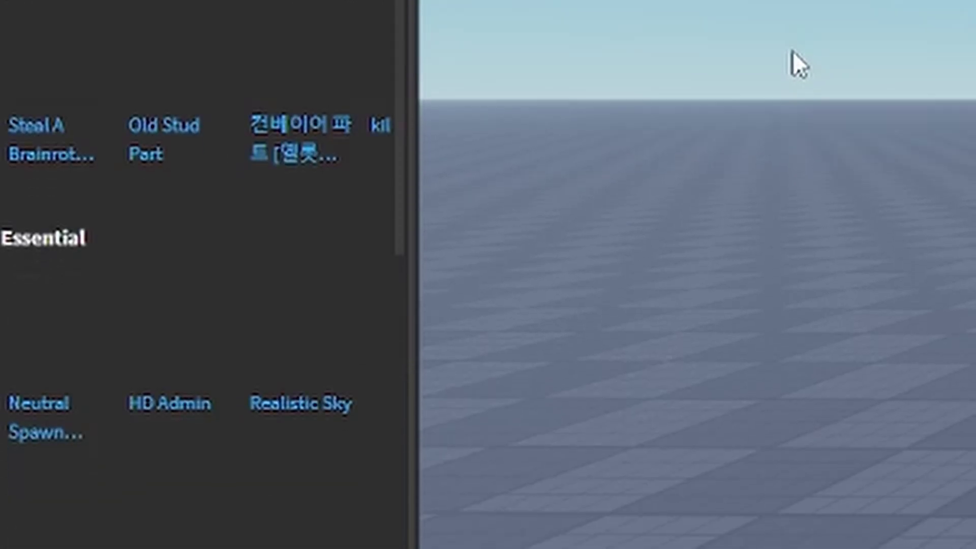
Insert the Noob NPC from the Toolbox and raise it above the baseplate
{"action": "scroll", "coordinate": [195, 290], "scroll_direction": "down", "scroll_amount": 5}
{"action": "left_click", "coordinate": [196, 289]}
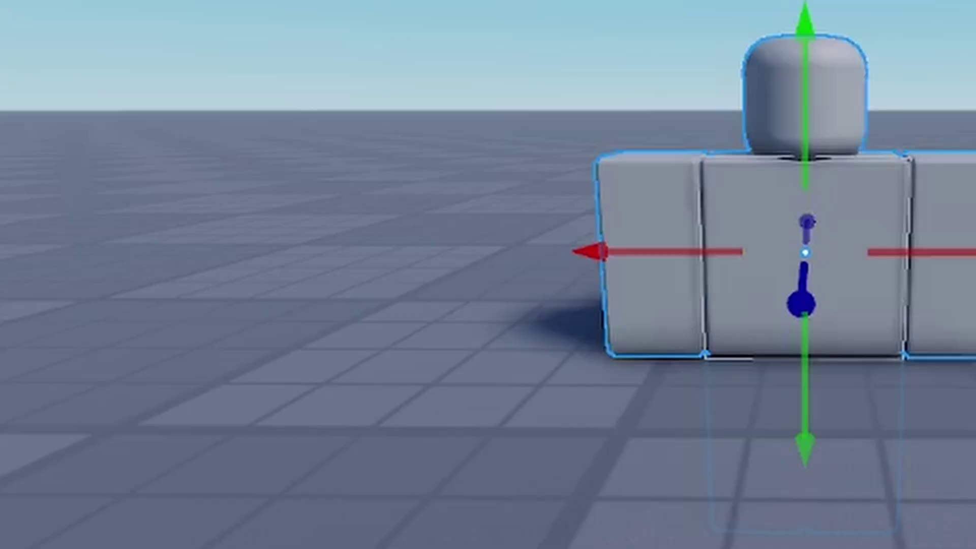
{"action": "left_click_drag", "start_coordinate": [457, 224], "coordinate": [501, 201]}
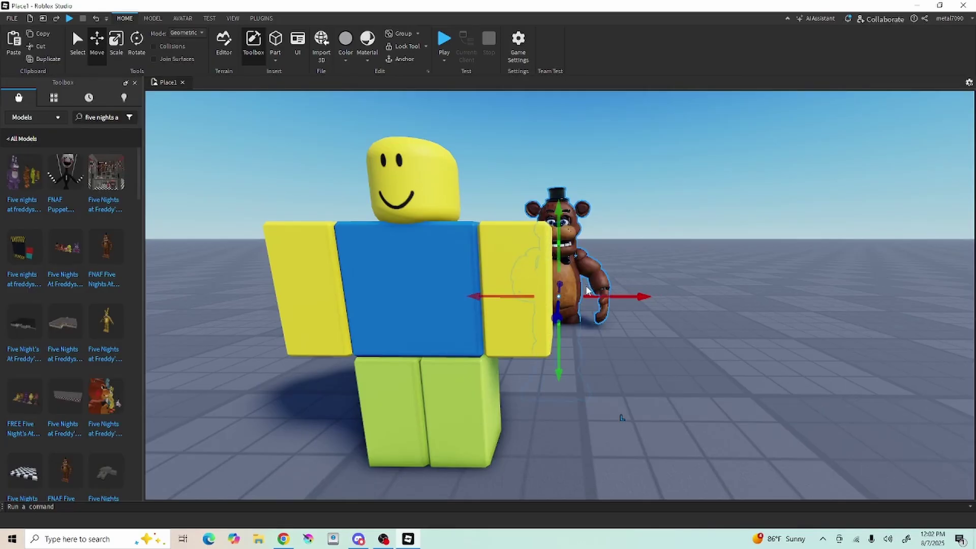
{"action": "scroll", "coordinate": [571, 365], "scroll_direction": "down", "scroll_amount": 3}
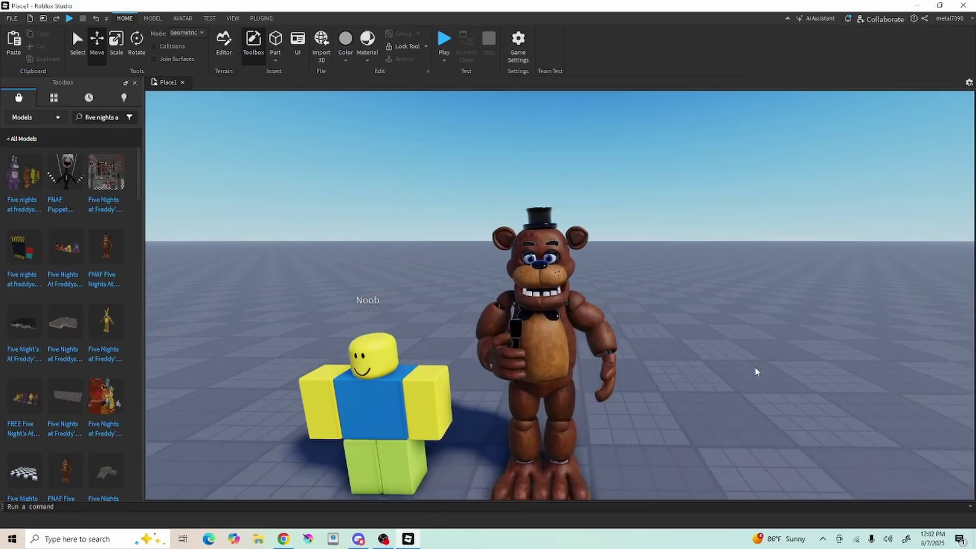
{"action": "scroll", "coordinate": [756, 370], "scroll_direction": "up", "scroll_amount": 5}
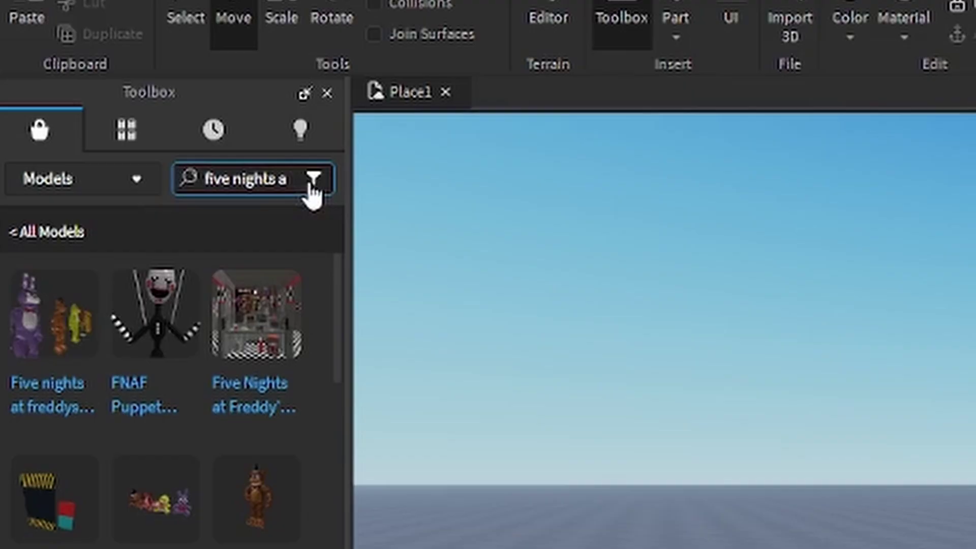
Include unverified creators in the Toolbox filter and rerun the 'five nights at freddys' search
{"action": "left_click", "coordinate": [312, 180]}
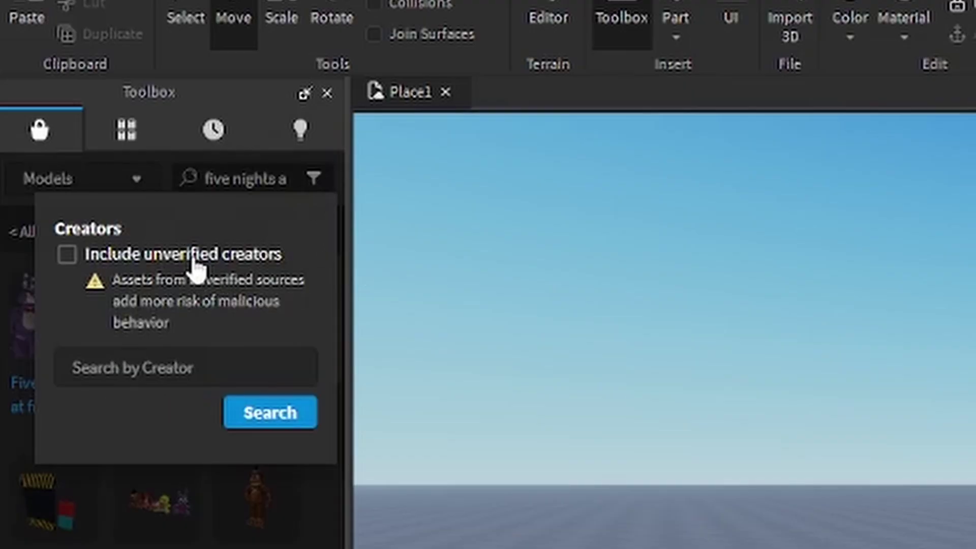
{"action": "left_click", "coordinate": [68, 254]}
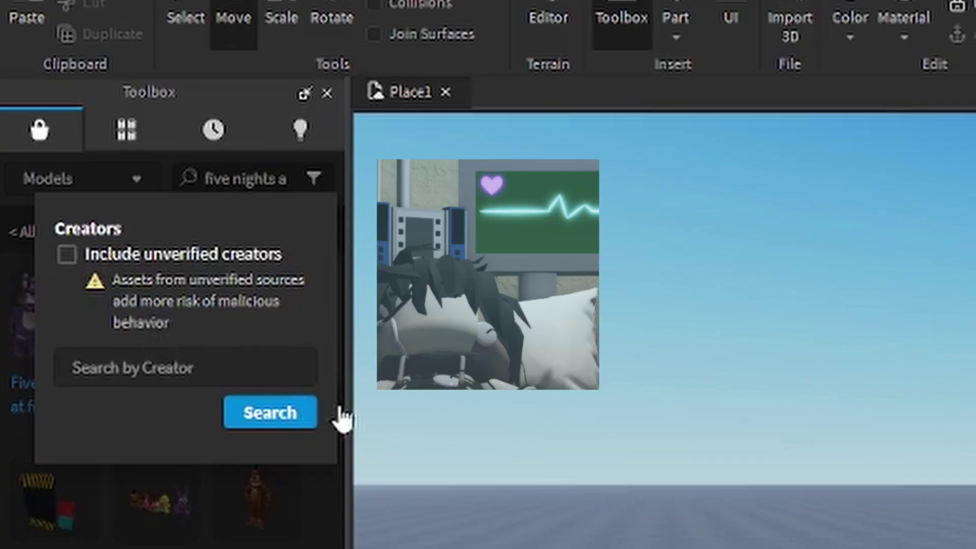
{"action": "left_click", "coordinate": [217, 252]}
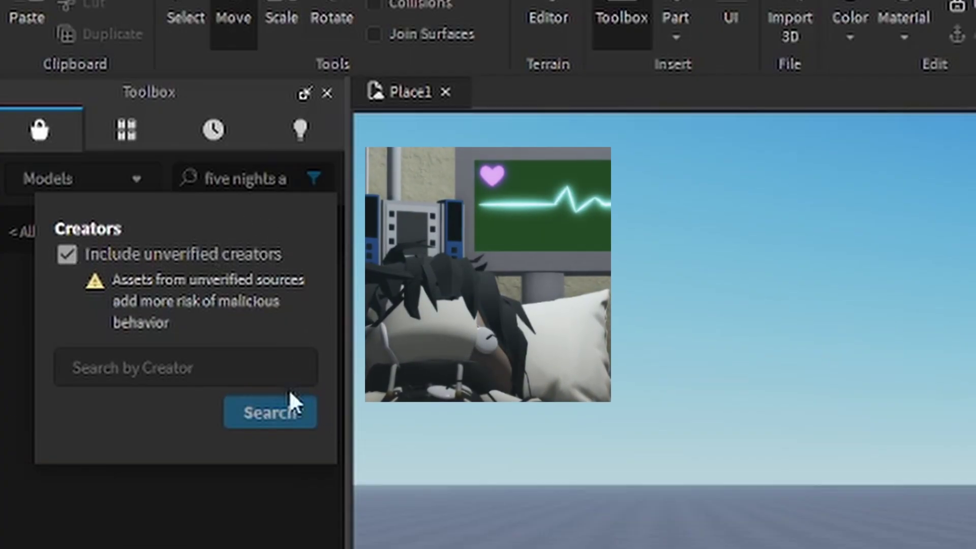
{"action": "left_click", "coordinate": [269, 407]}
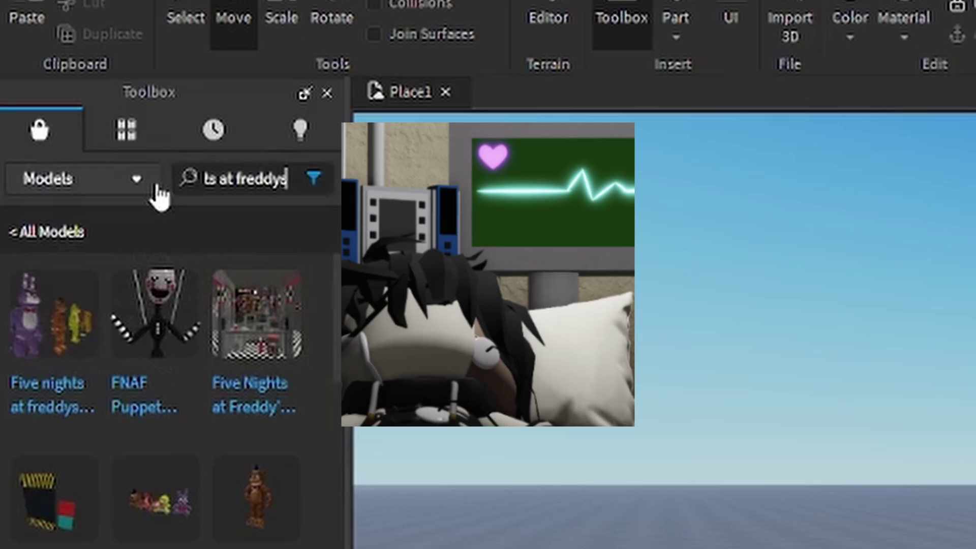
{"action": "left_click", "coordinate": [275, 195]}
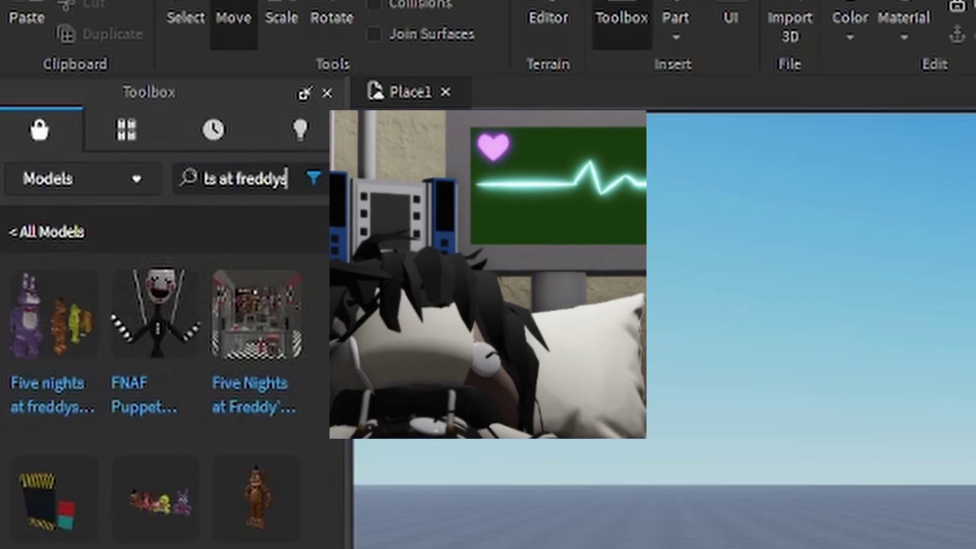
{"action": "left_click", "coordinate": [178, 2]}
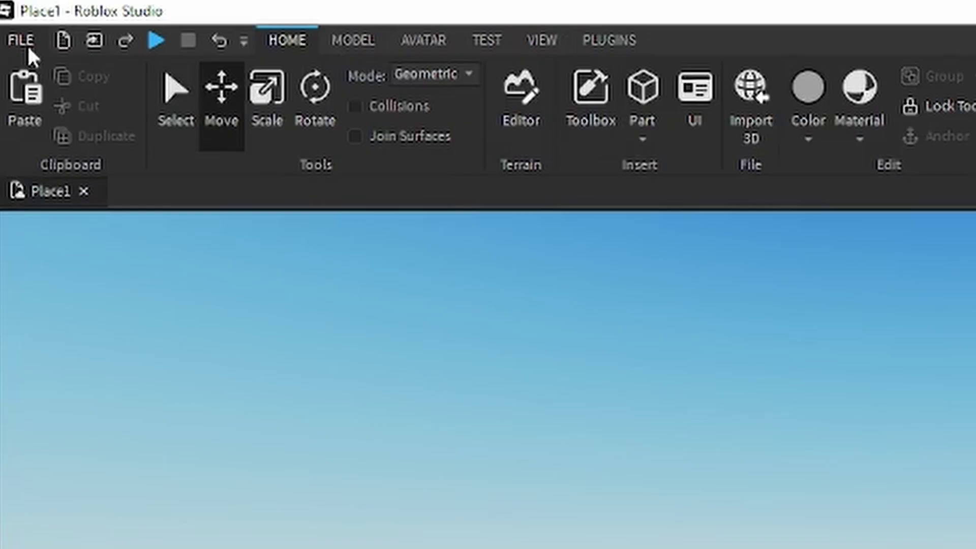
{"action": "left_click", "coordinate": [26, 45]}
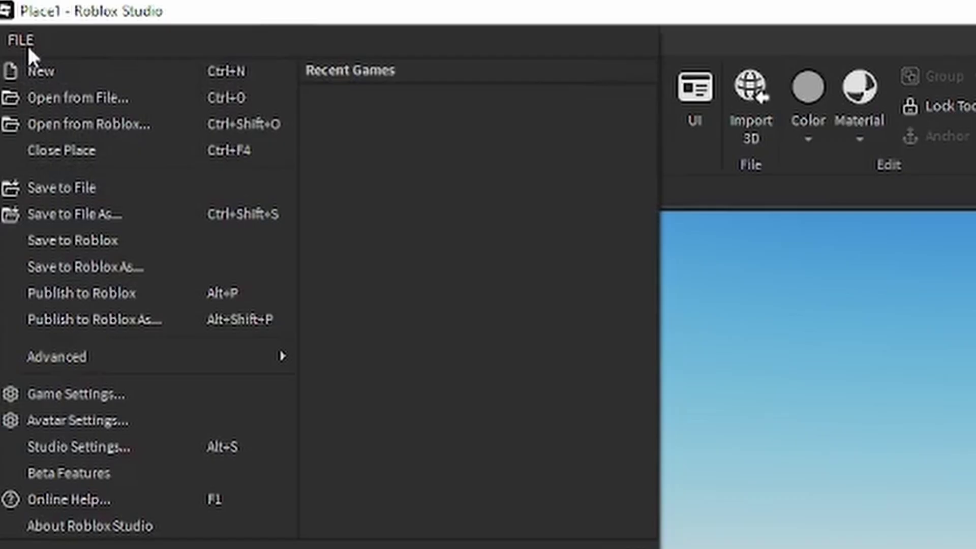